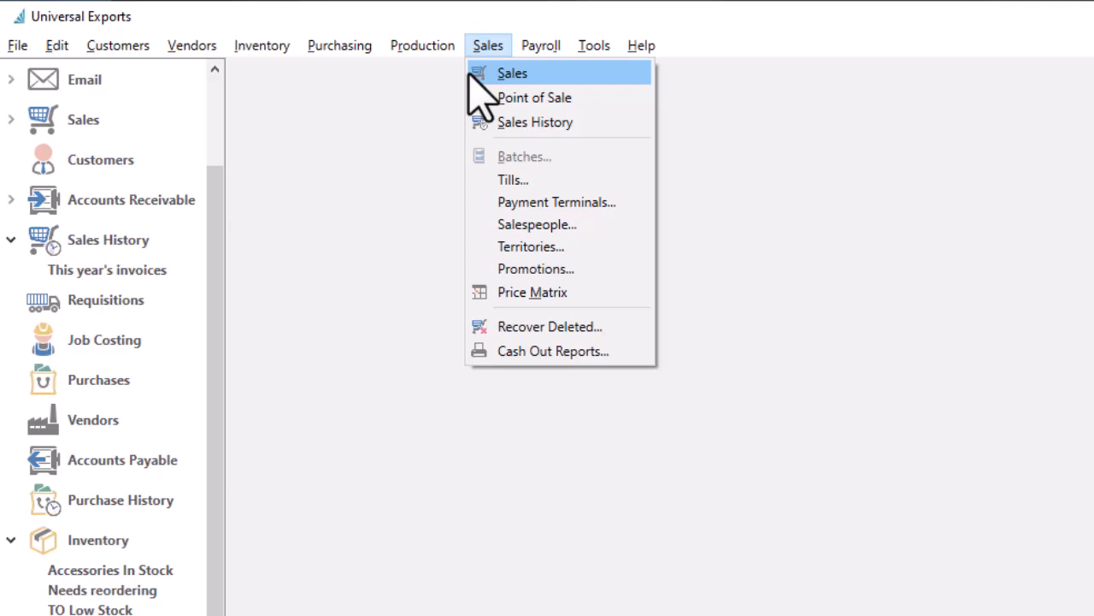
# - Open the Sales orders list and browse it from the first order to the last and back to the first
pyautogui.click(472, 75)
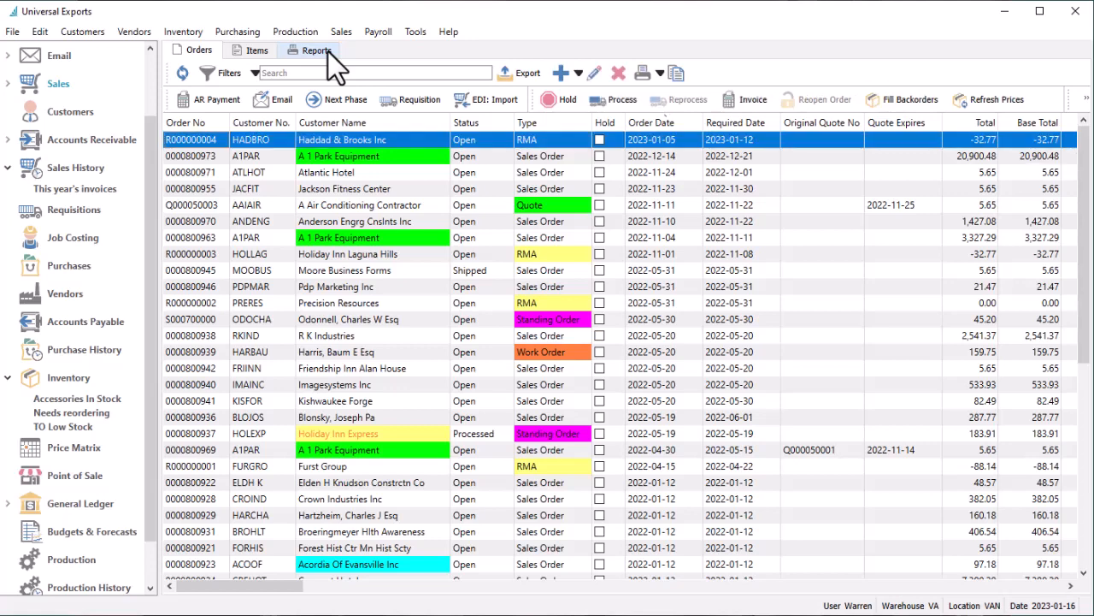
pyautogui.press('Down')
pyautogui.press('Down')
pyautogui.press('Down')
pyautogui.press('Down')
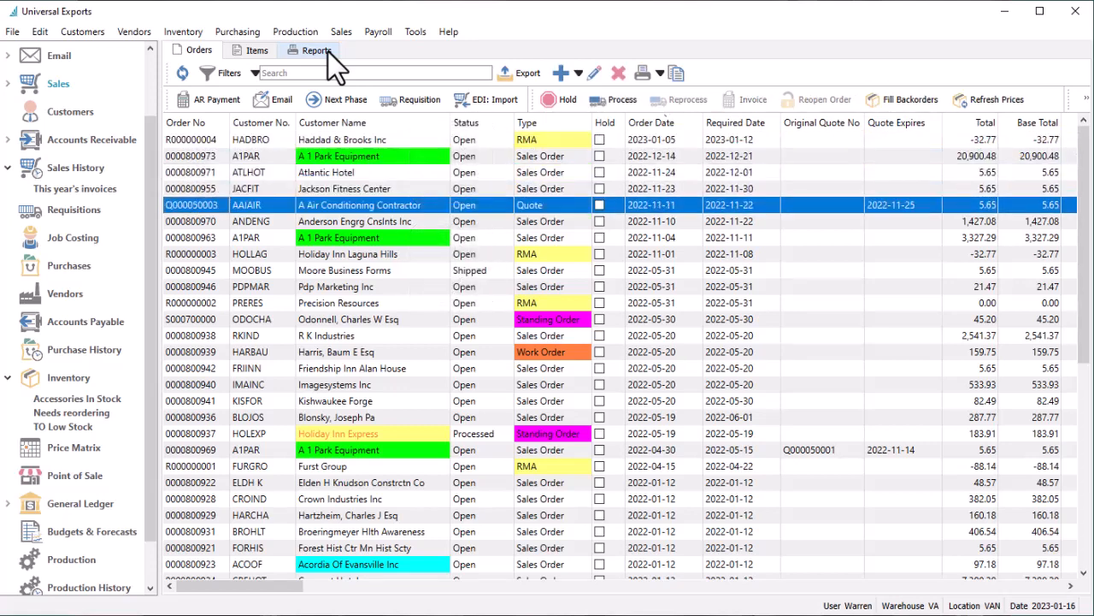
pyautogui.press('pagedown')
pyautogui.press('pagedown')
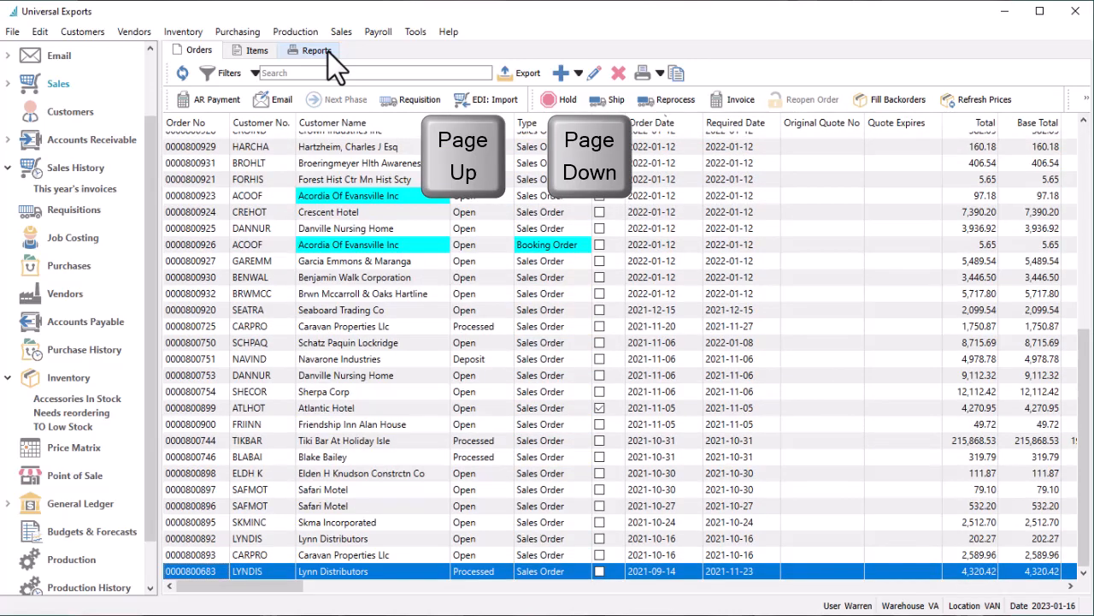
pyautogui.press('pageup')
pyautogui.press('pageup')
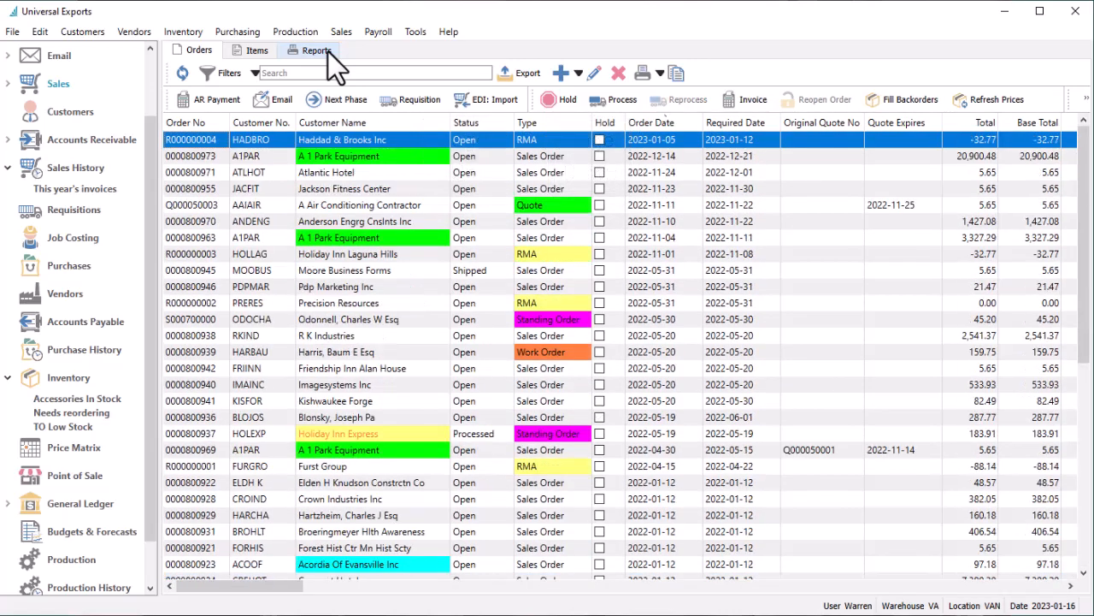
pyautogui.press('End')
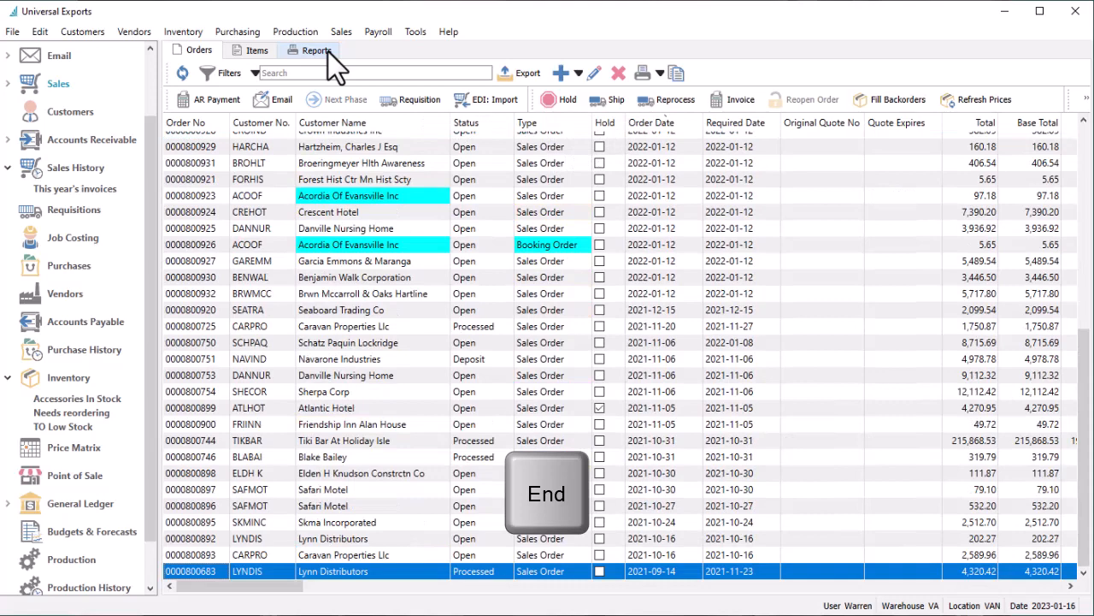
pyautogui.press('Home')
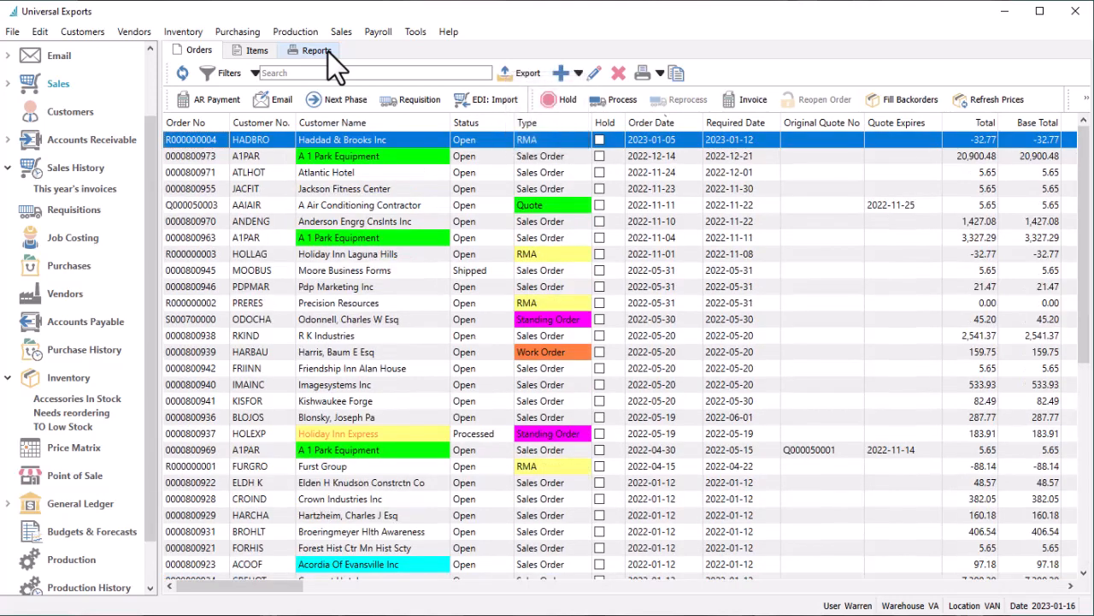
# - Open the RMA order for Haddad & Brooks Inc and close it again to return to the orders list
pyautogui.press('Return')
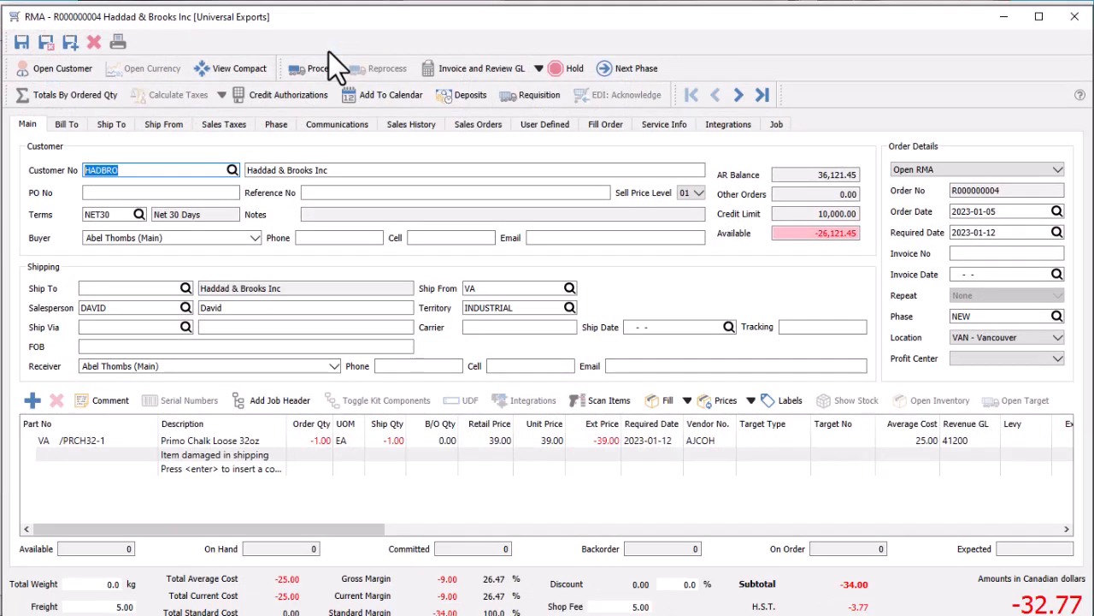
pyautogui.hotkey('alt', 'F4')
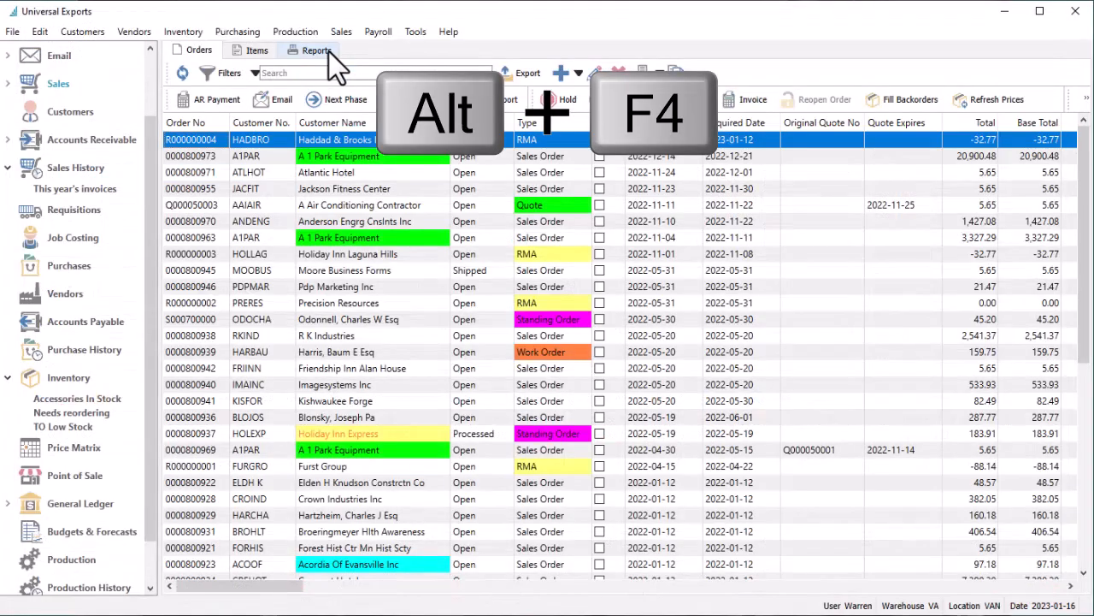
pyautogui.press('Escape')
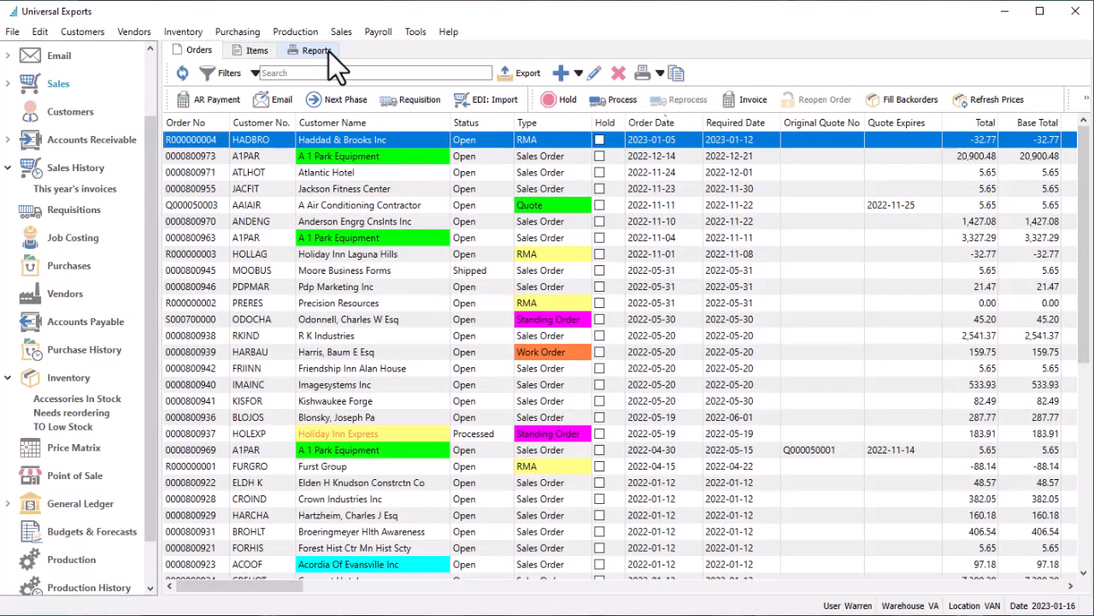
pyautogui.press('F1')
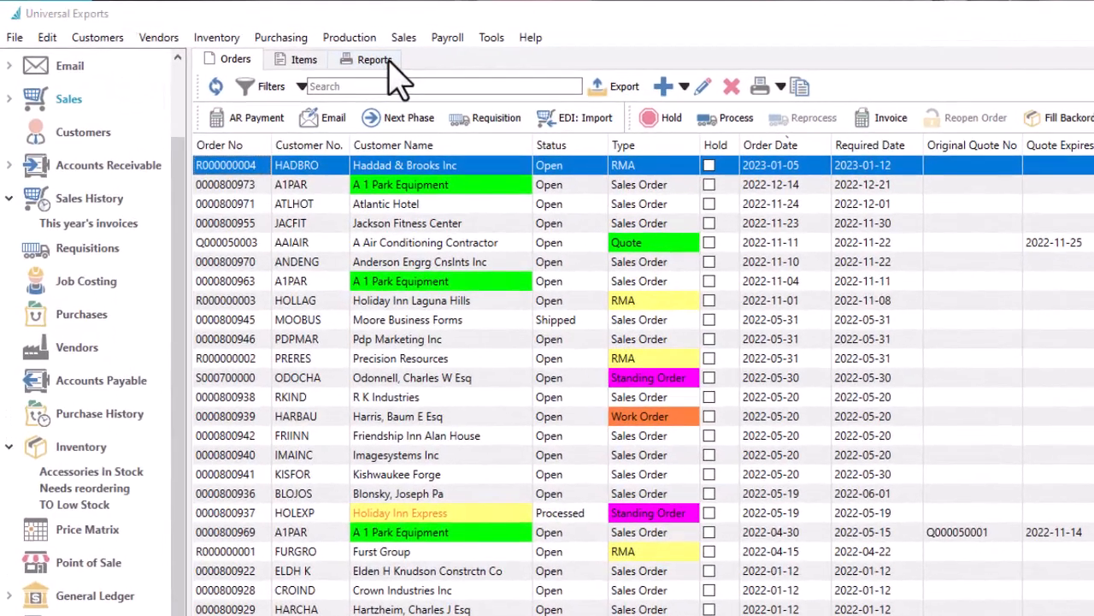
# - Confirm warehouse VA and location VAN - Vancouver in Change Location, accepting that all windows are closed
pyautogui.press('F10')
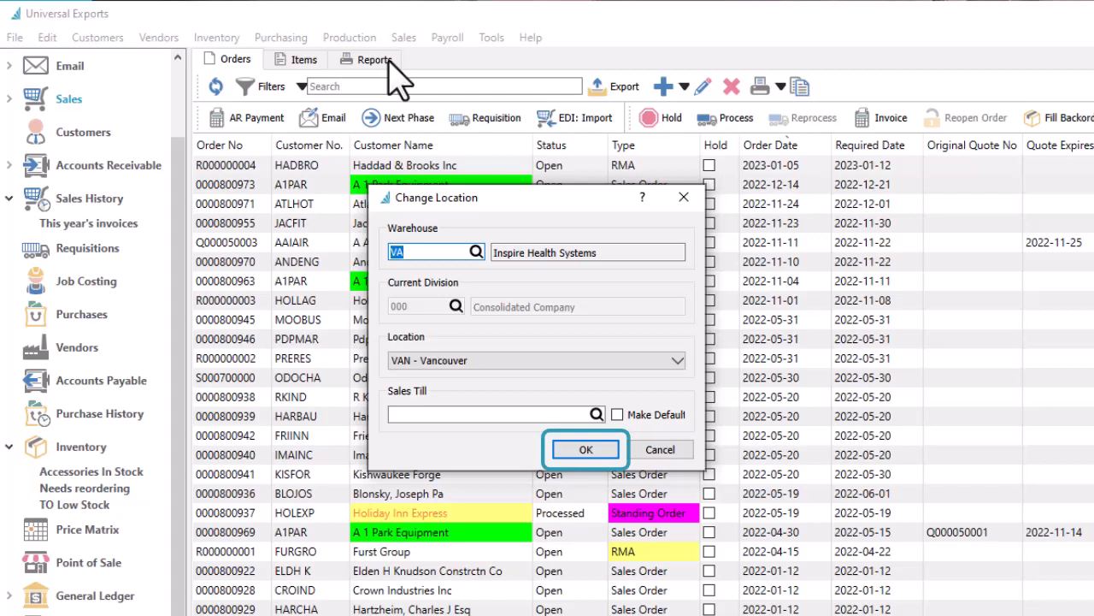
pyautogui.press('Return')
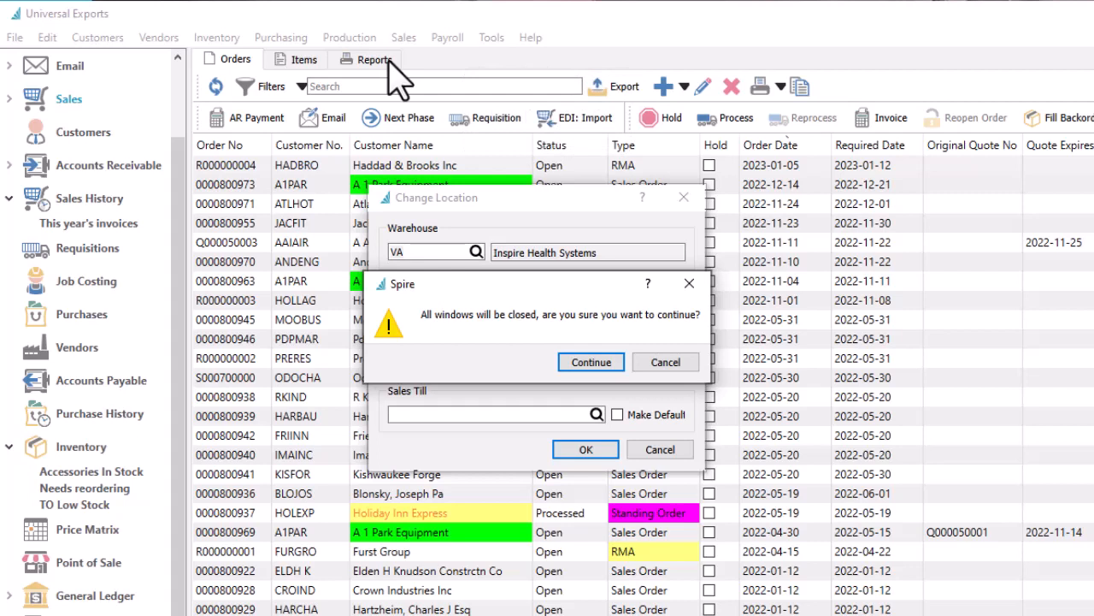
pyautogui.press('Return')
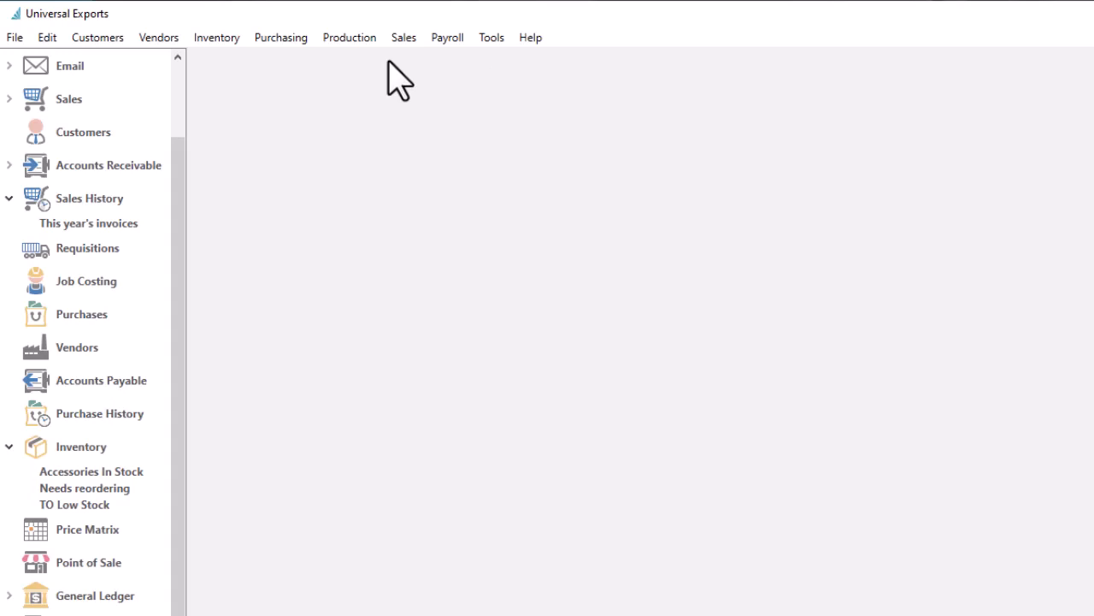
pyautogui.press('F12')
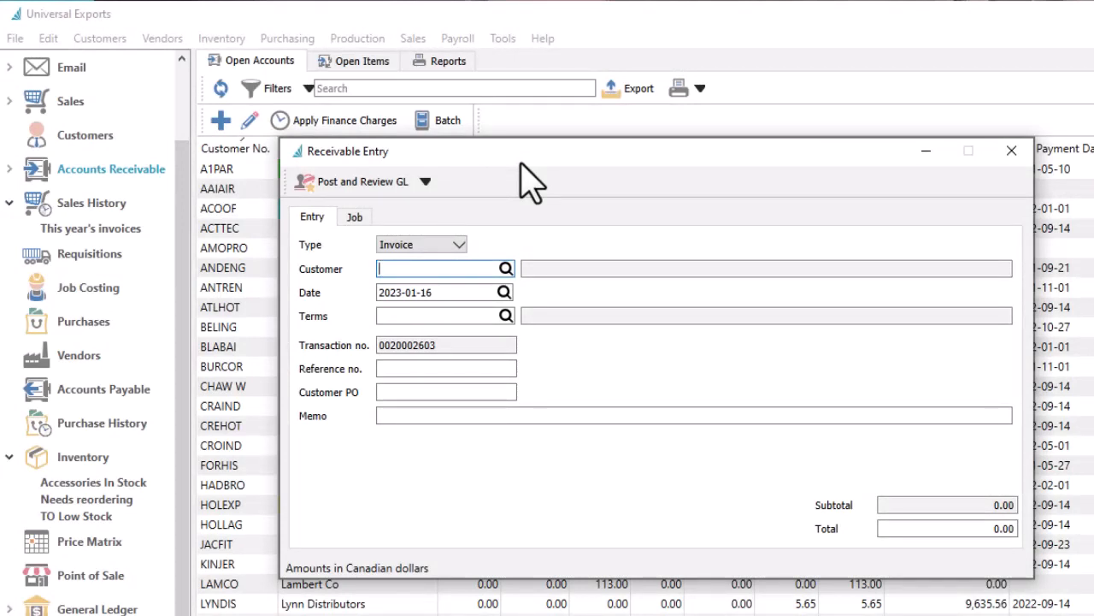
# - Move the focus in the Receivable Entry from Customer forward to Reference no. and back to Customer
pyautogui.press('Tab')
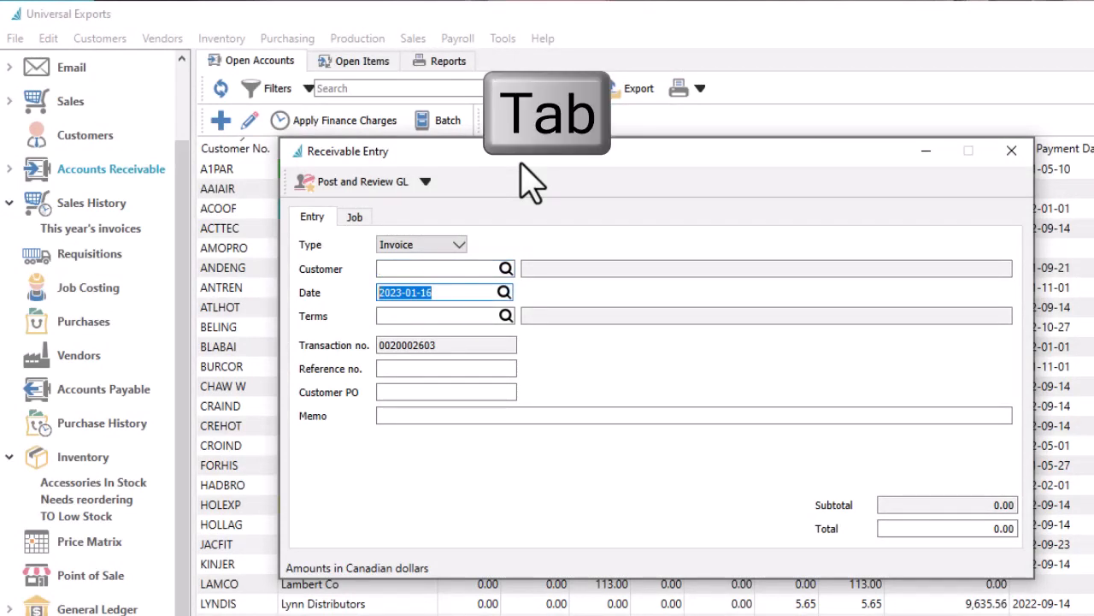
pyautogui.press('Tab')
pyautogui.press('Tab')
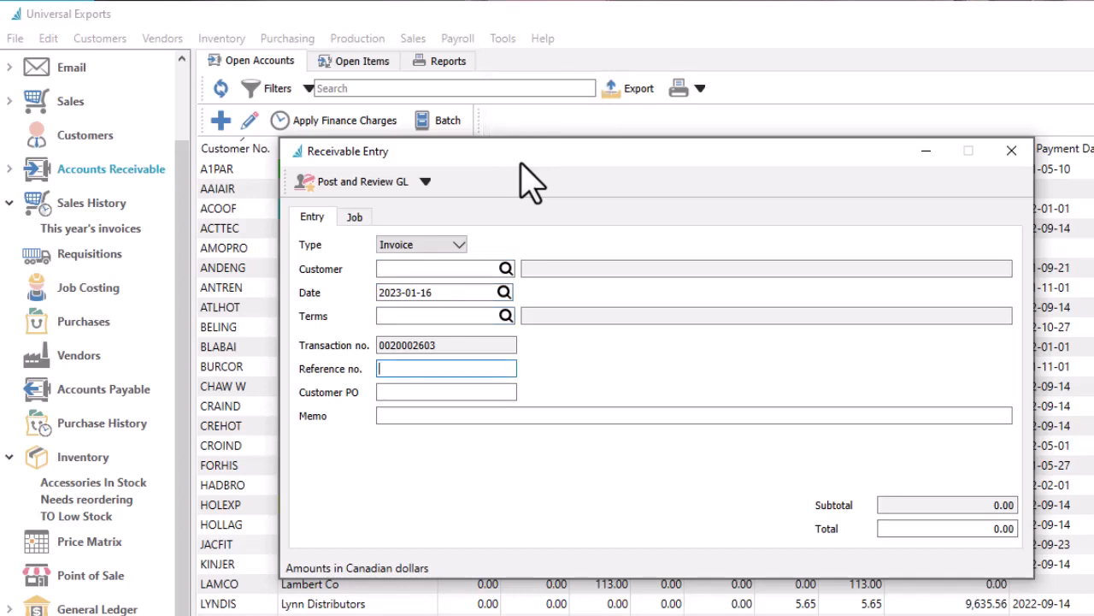
pyautogui.hotkey('shift', 'Tab')
pyautogui.hotkey('shift', 'Tab')
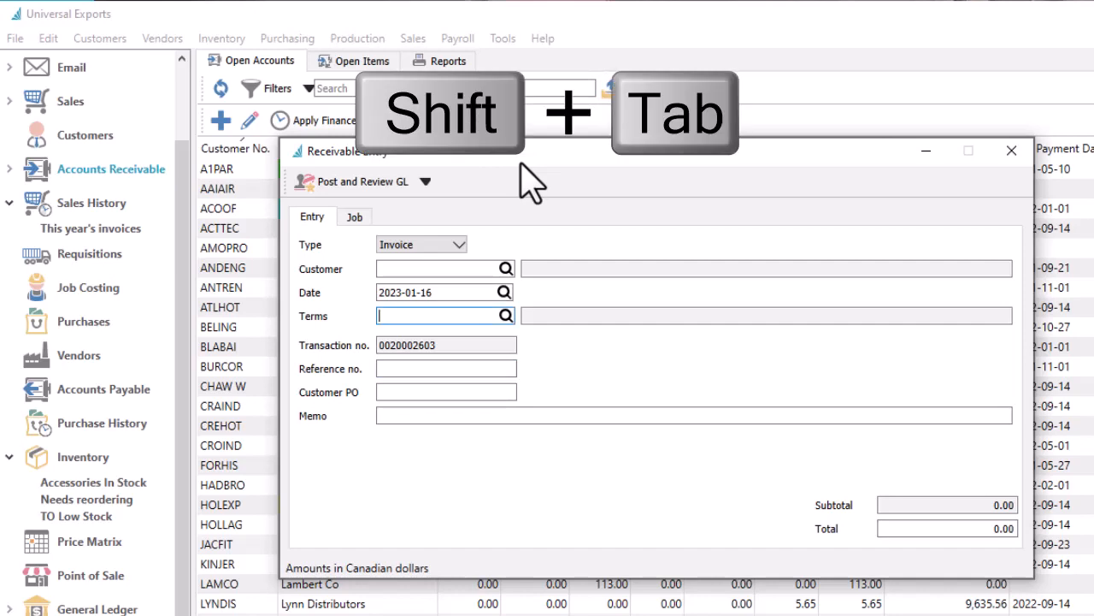
pyautogui.hotkey('shift', 'Tab')
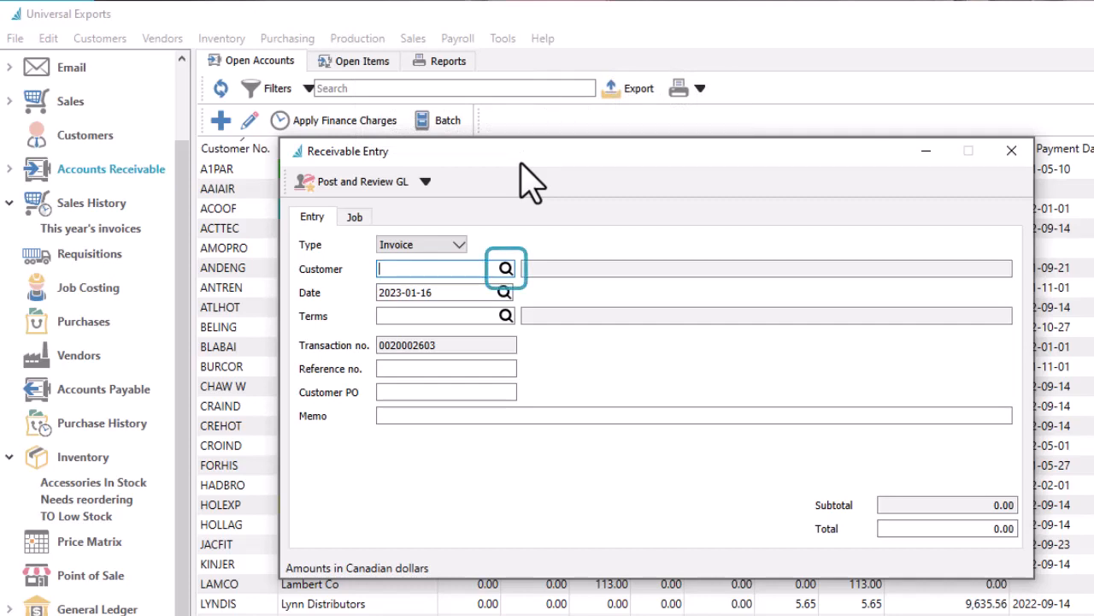
# - Look up customers matching J and pick the first listed record as the receivable entry's customer
pyautogui.write('J')
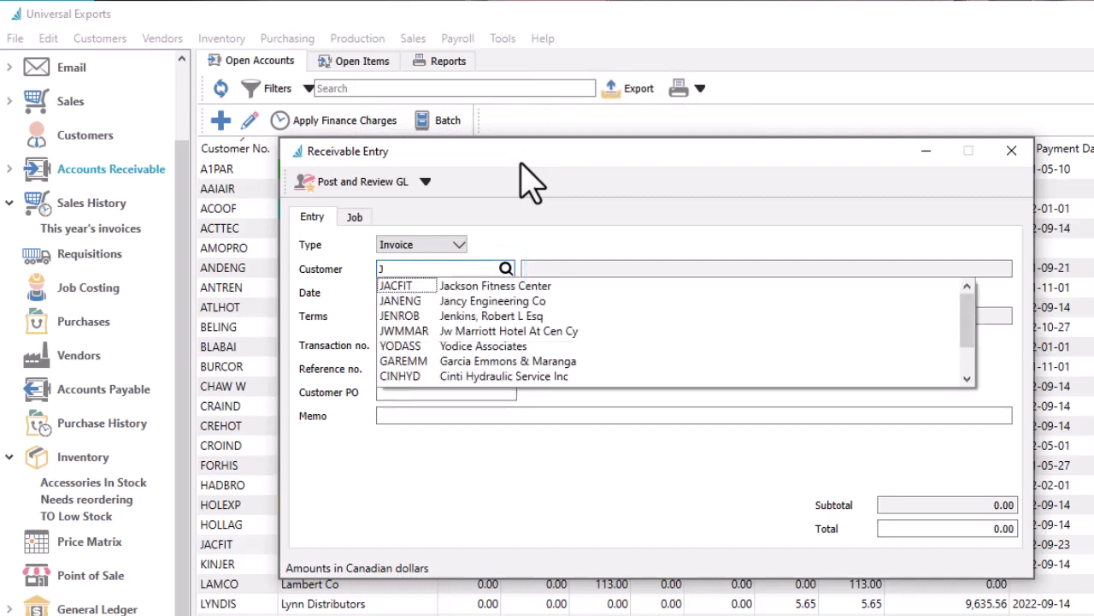
pyautogui.press('F9')
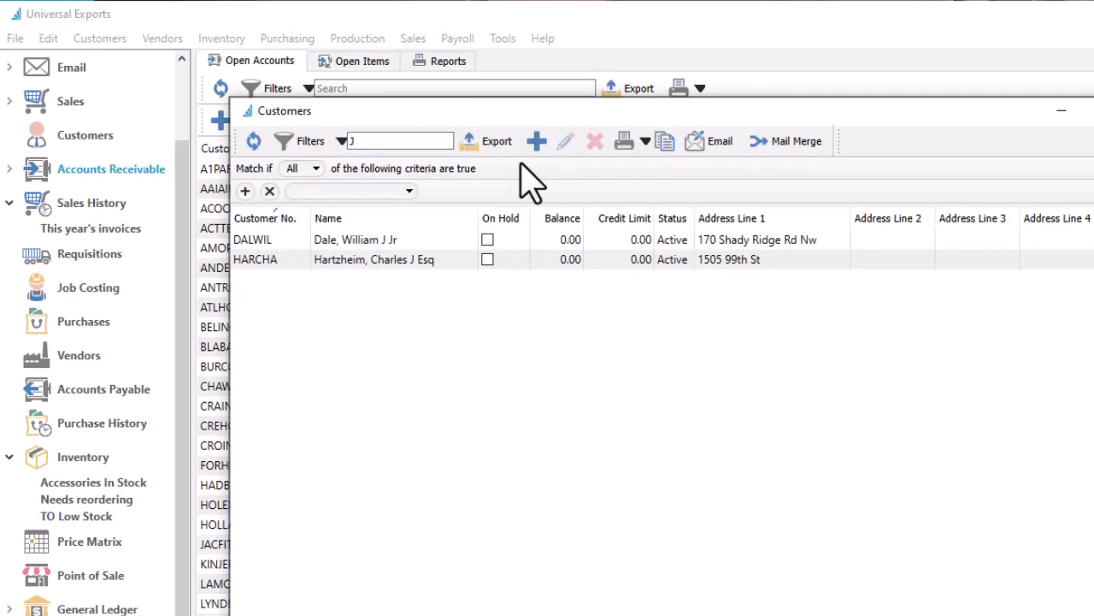
pyautogui.press('Down')
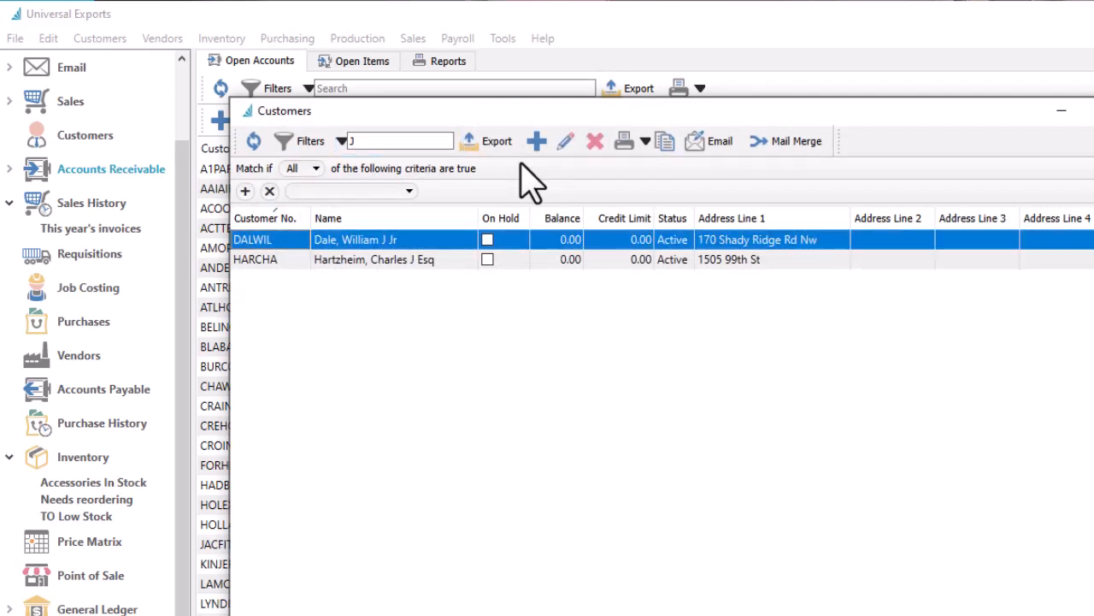
pyautogui.press('Return')
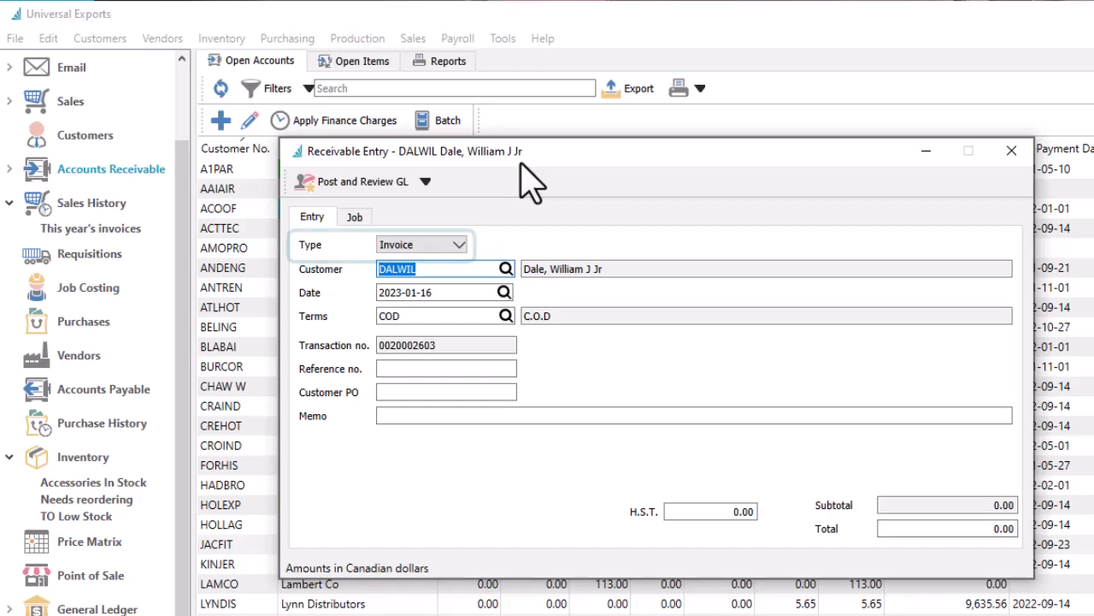
# - Switch the receivable entry's type to Service Charge and return it to Invoice
pyautogui.hotkey('shift', 'Tab')
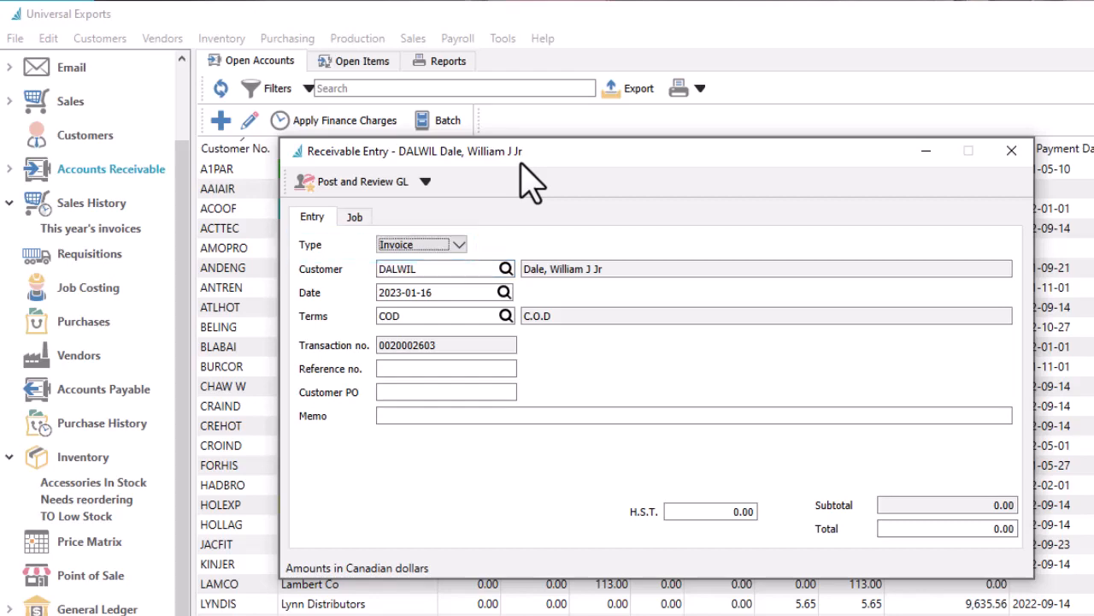
pyautogui.press('Down')
pyautogui.press('Down')
pyautogui.press('Down')
pyautogui.press('Down')
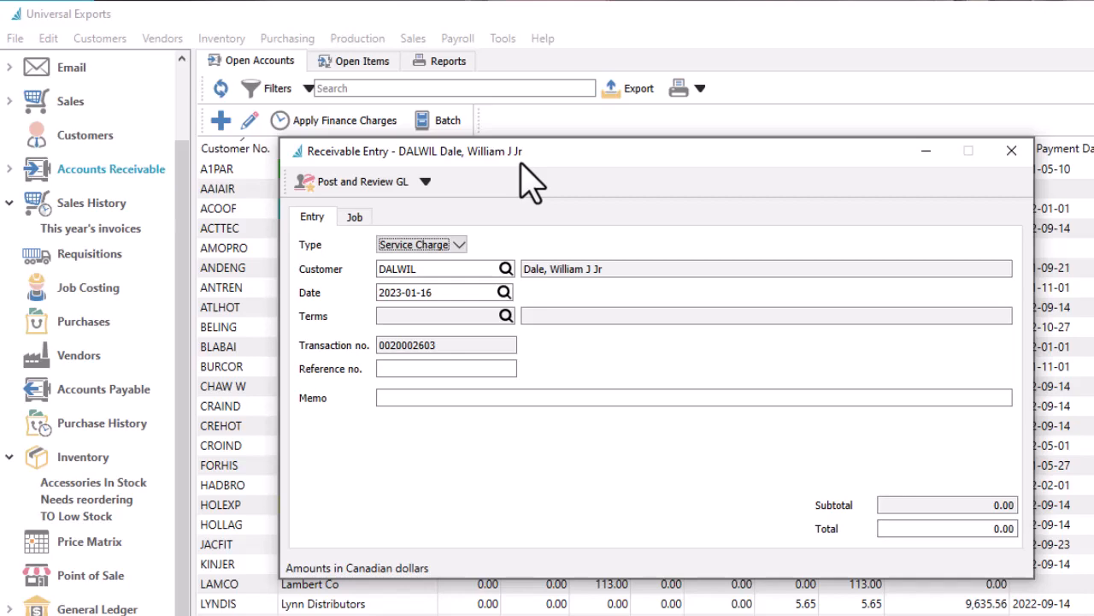
pyautogui.press('i')
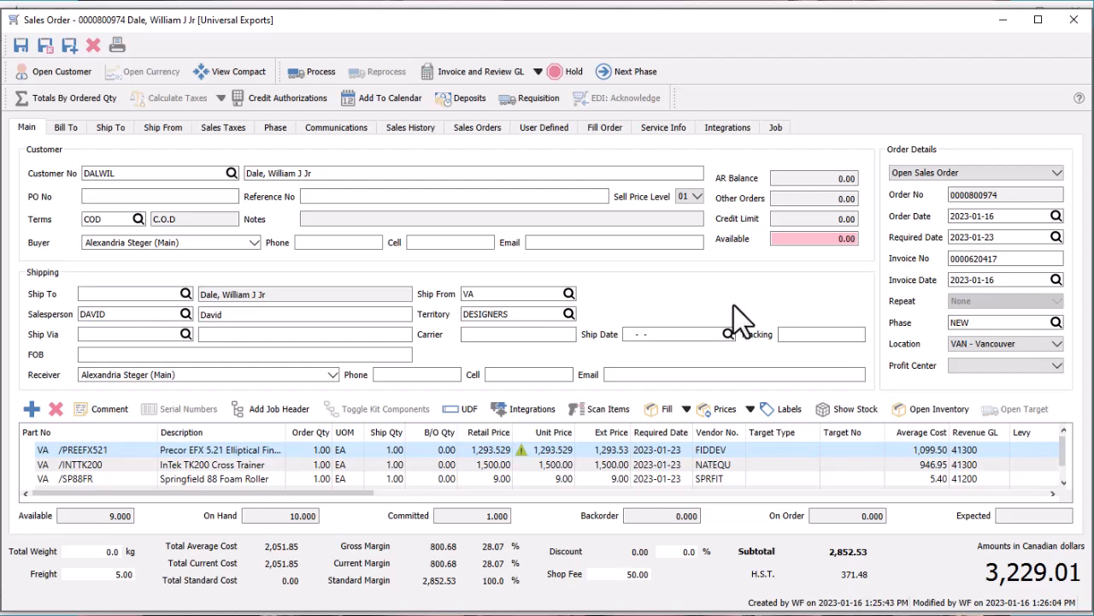
# - Move into the sales order's item list and select the InTek TK200 Cross Trainer line
pyautogui.press('F7')
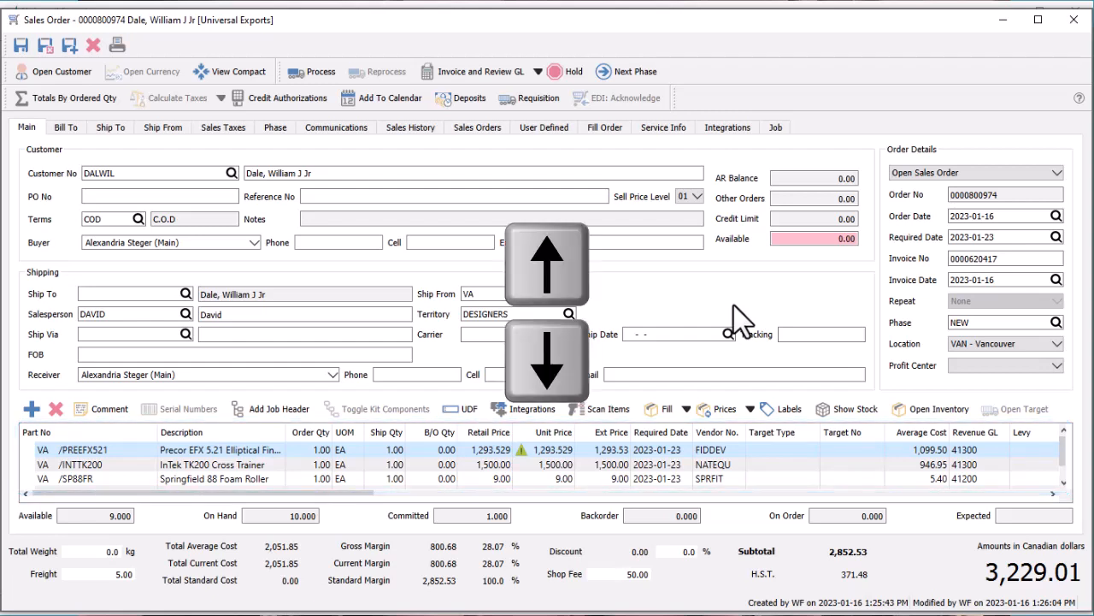
pyautogui.press('Down')
pyautogui.press('Down')
pyautogui.press('Up')
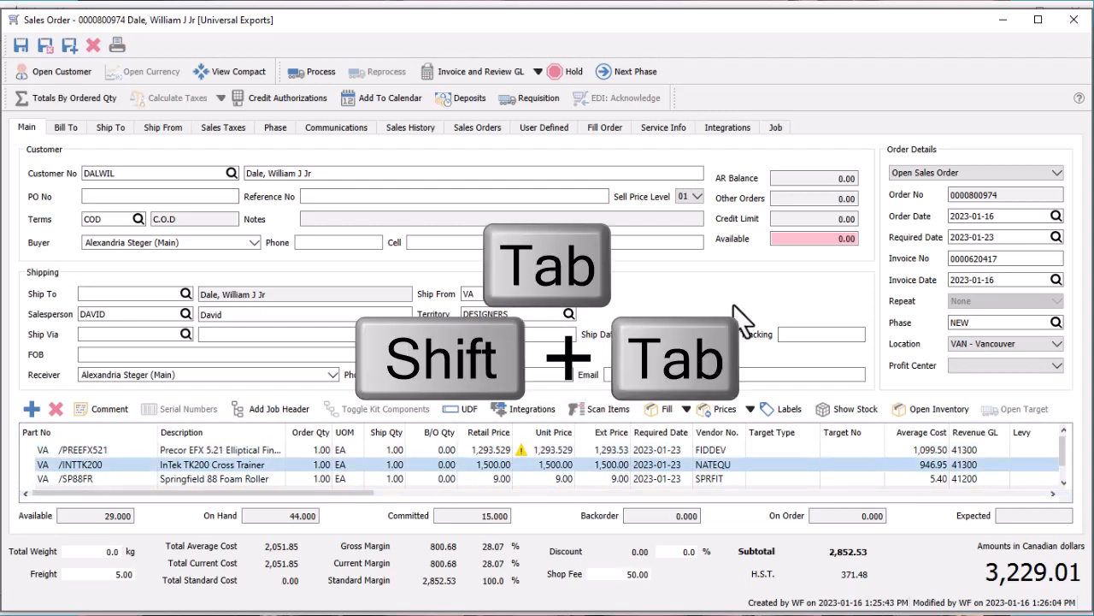
# - Move to the InTek TK200 line's Retail Price cell, forward to Ext Price, and down to the Springfield 88 Foam Roller's Ext Price
pyautogui.hotkey('shift', 'Tab')
pyautogui.hotkey('shift', 'Tab')
pyautogui.hotkey('shift', 'Tab')
pyautogui.hotkey('shift', 'Tab')
pyautogui.hotkey('shift', 'Tab')
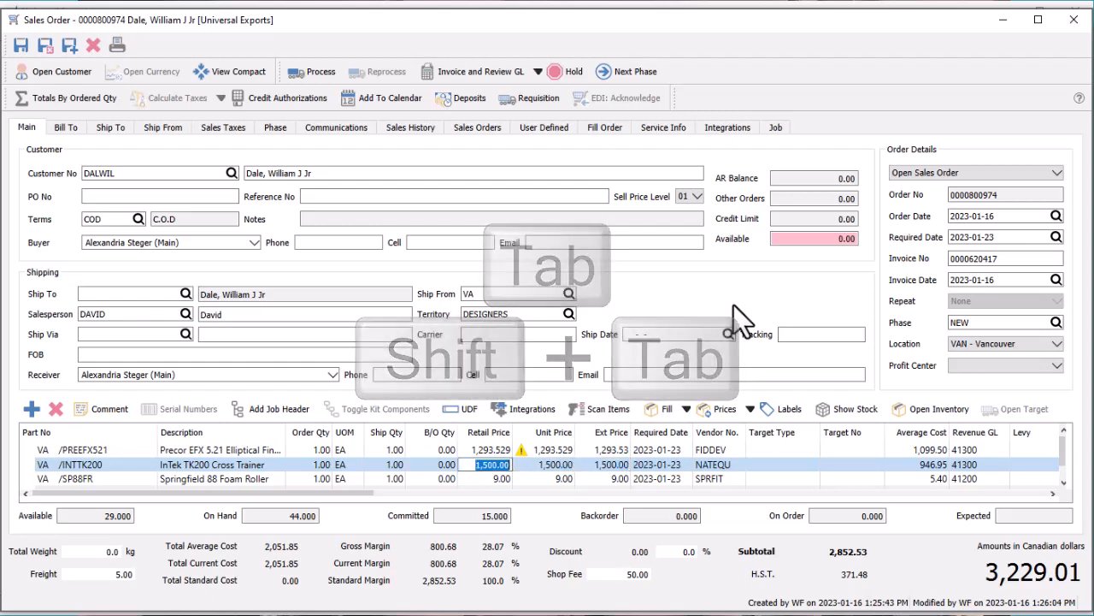
pyautogui.press('Tab')
pyautogui.press('Tab')
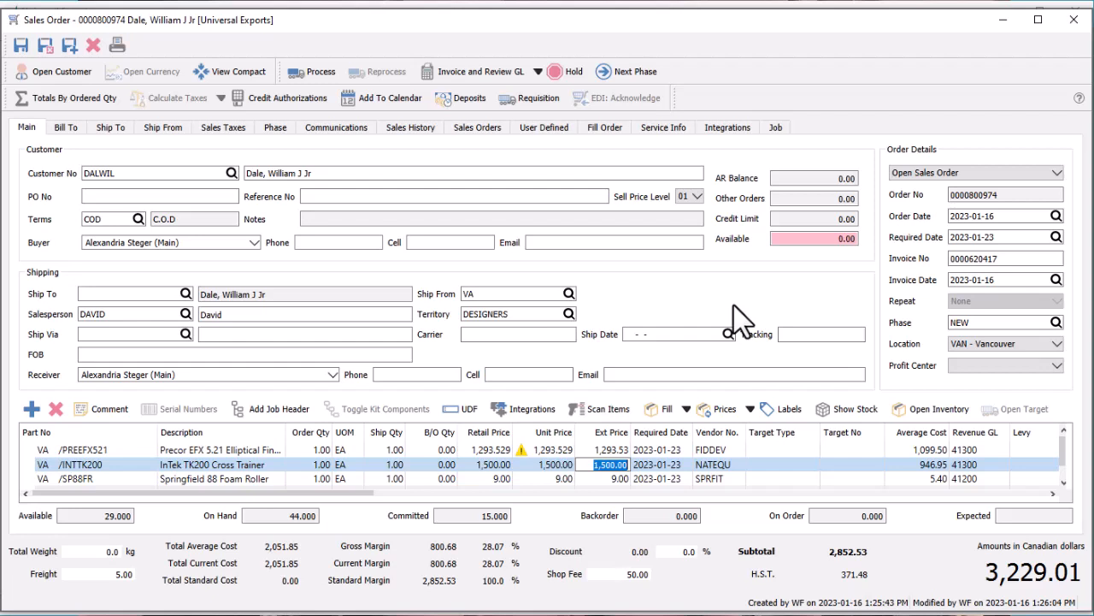
pyautogui.press('Down')
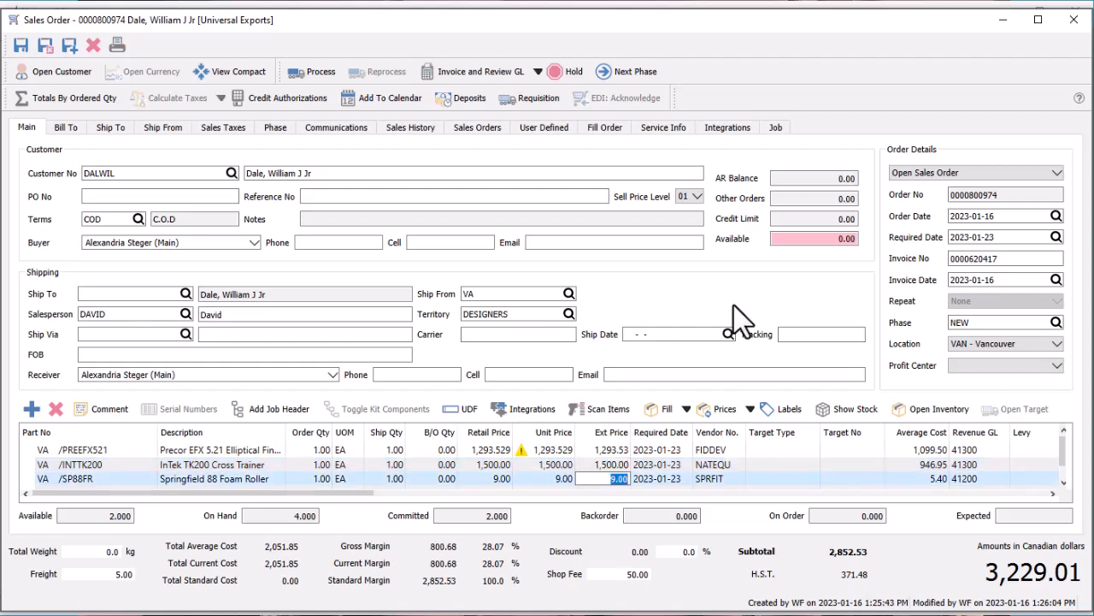
# - Start a new item line below the Springfield 88 Foam Roller, open its comment editor, and cancel without adding a comment
pyautogui.press('Return')
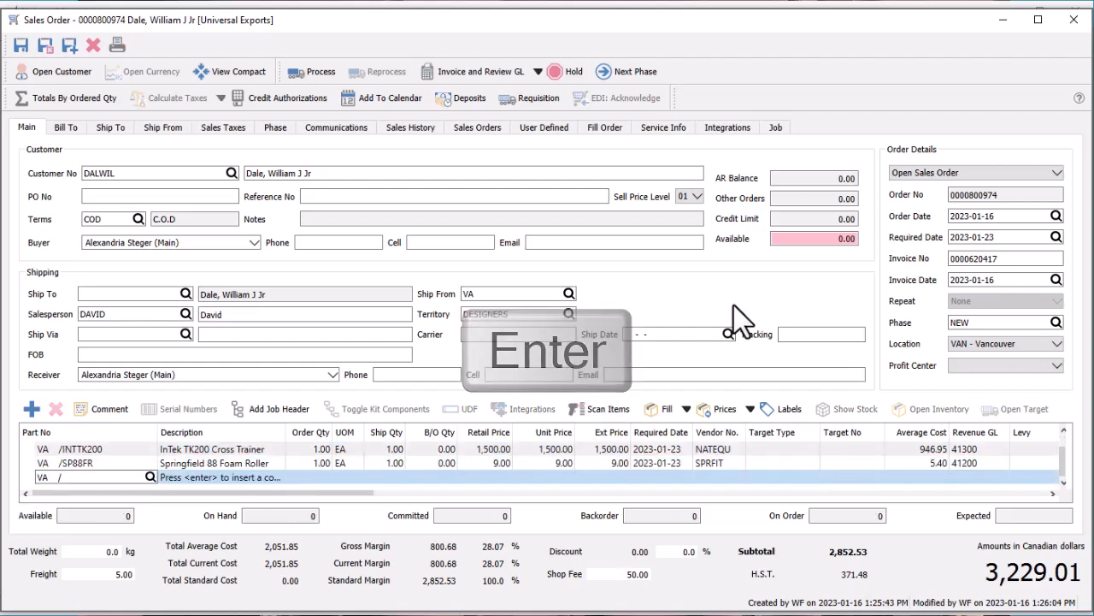
pyautogui.press('Return')
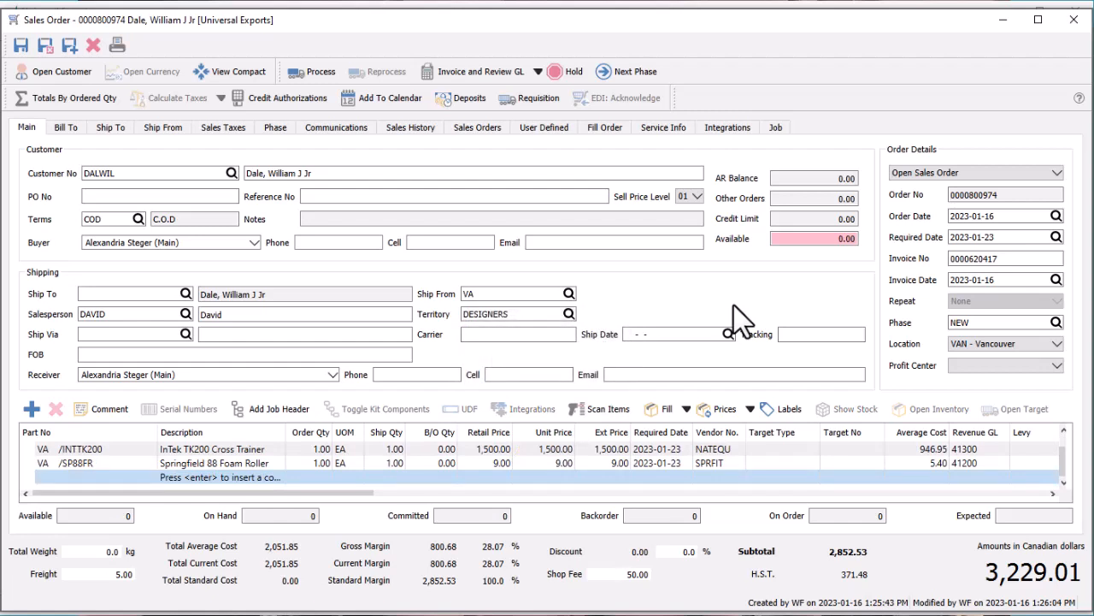
pyautogui.press('Return')
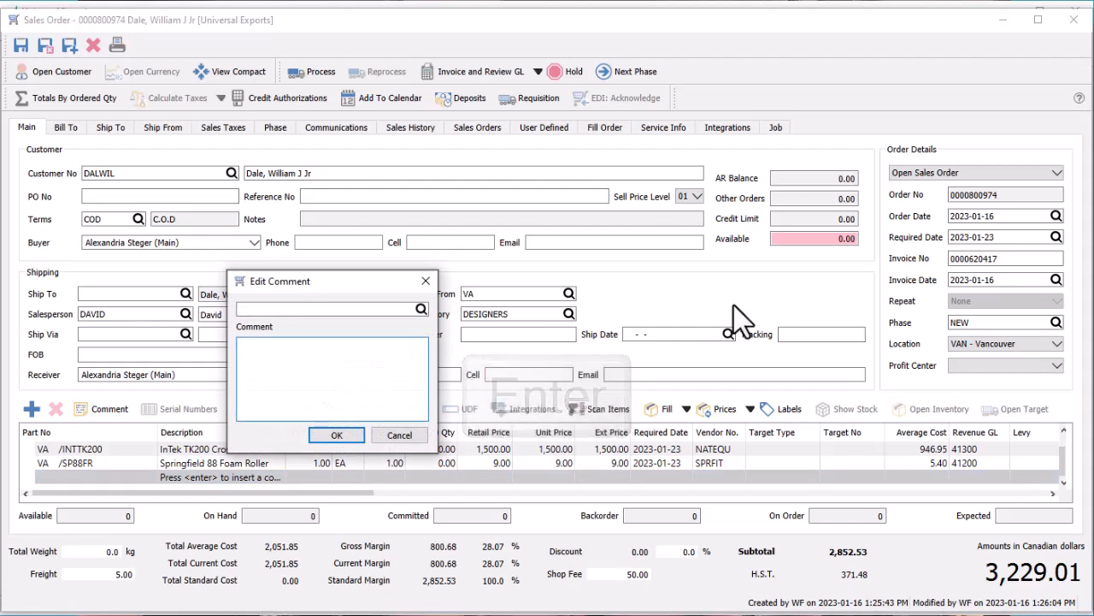
pyautogui.press('Escape')
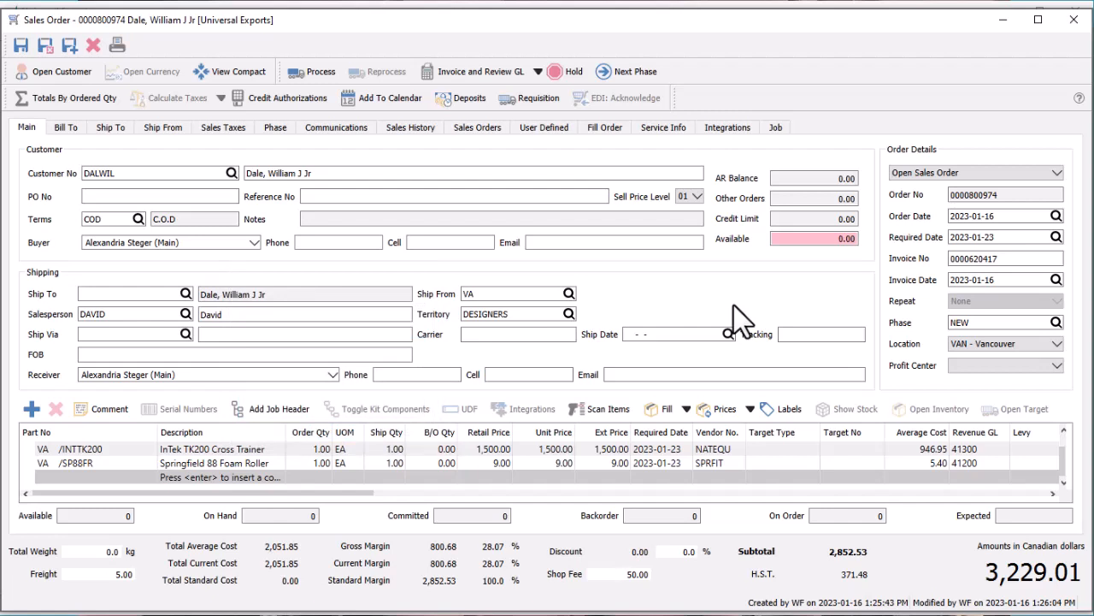
pyautogui.press('F6')
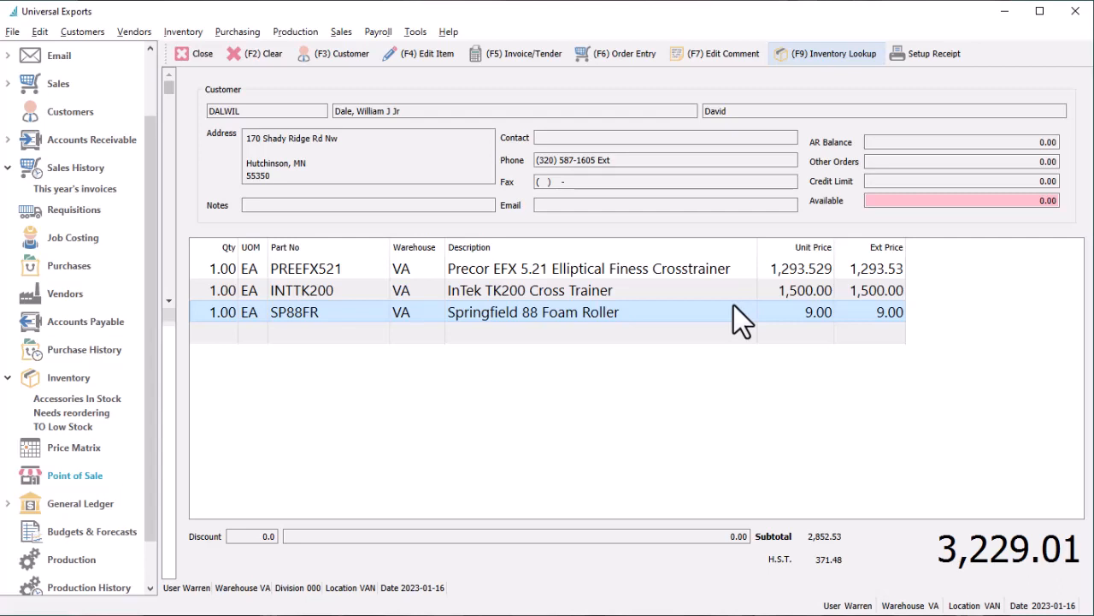
# - View the point-of-sale order's payment window and cancel it, and view the customer's details and accept them without changes
pyautogui.press('F5')
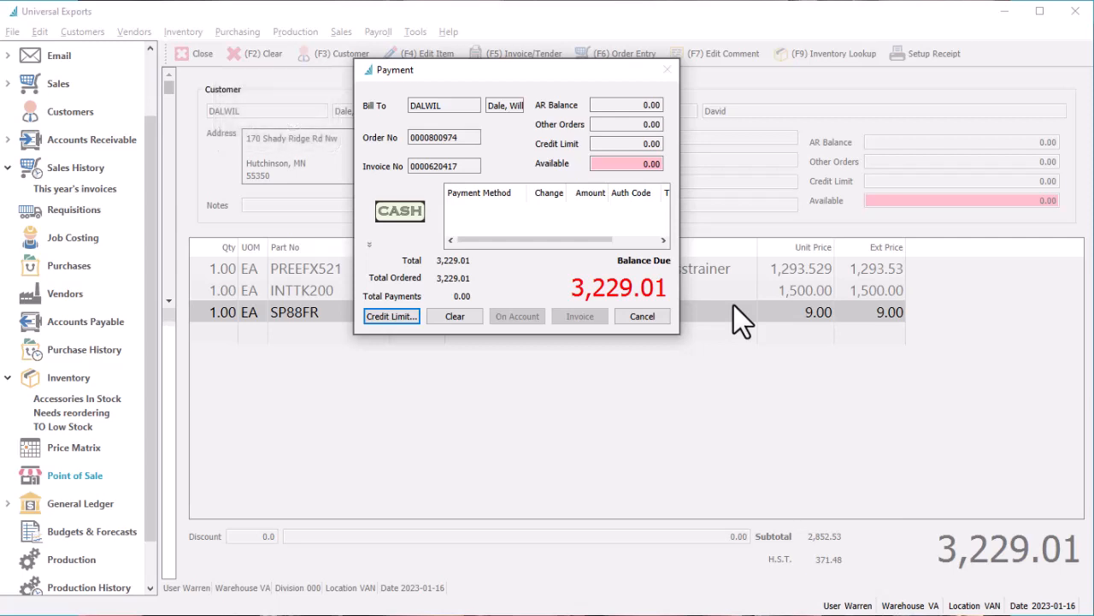
pyautogui.press('Escape')
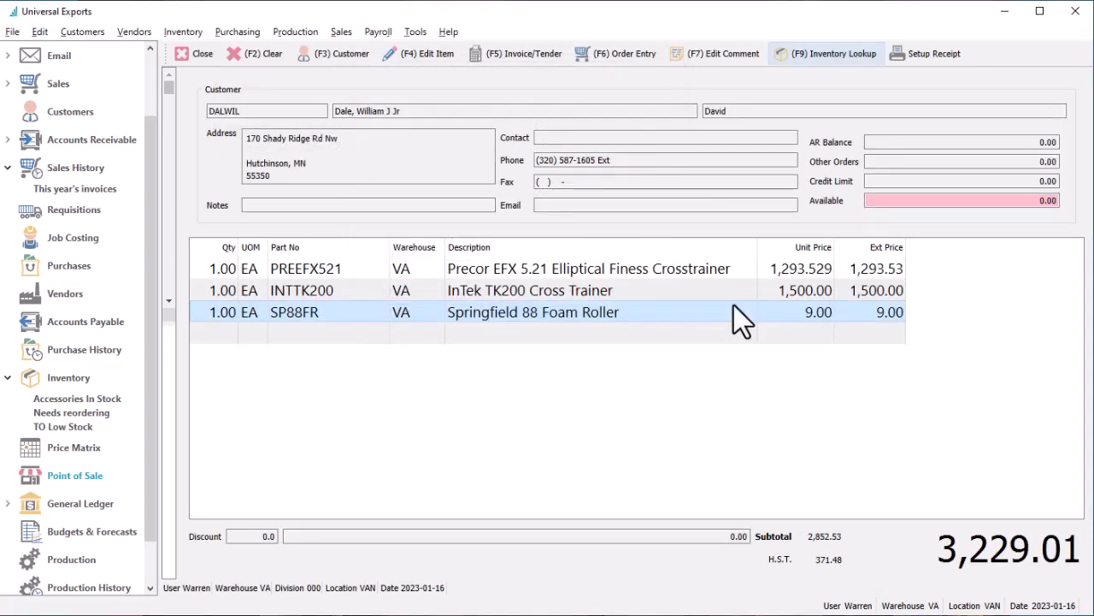
pyautogui.press('F3')
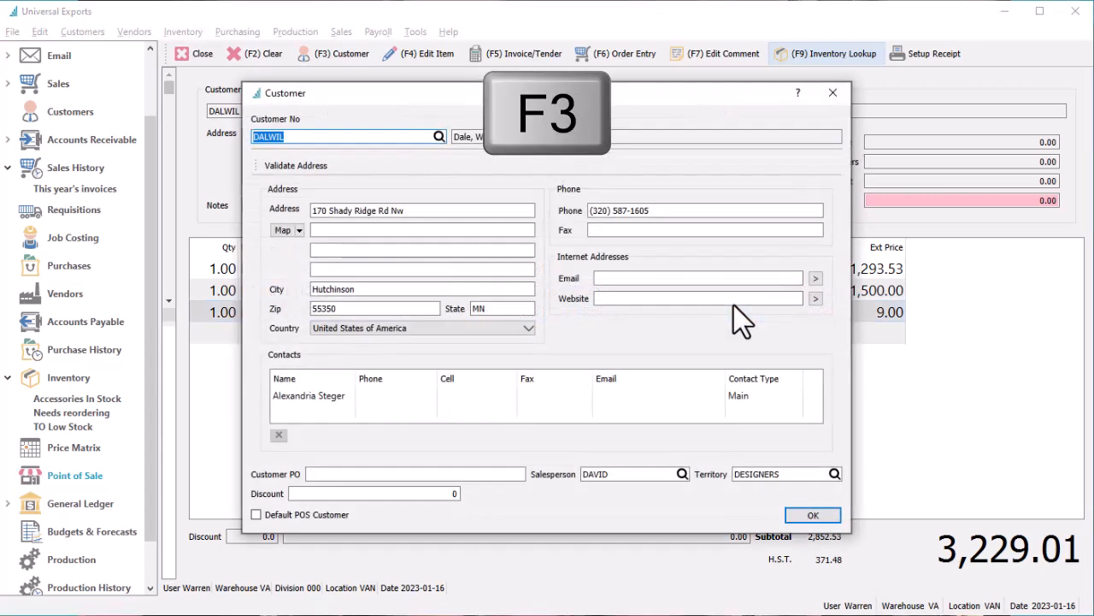
pyautogui.press('Return')
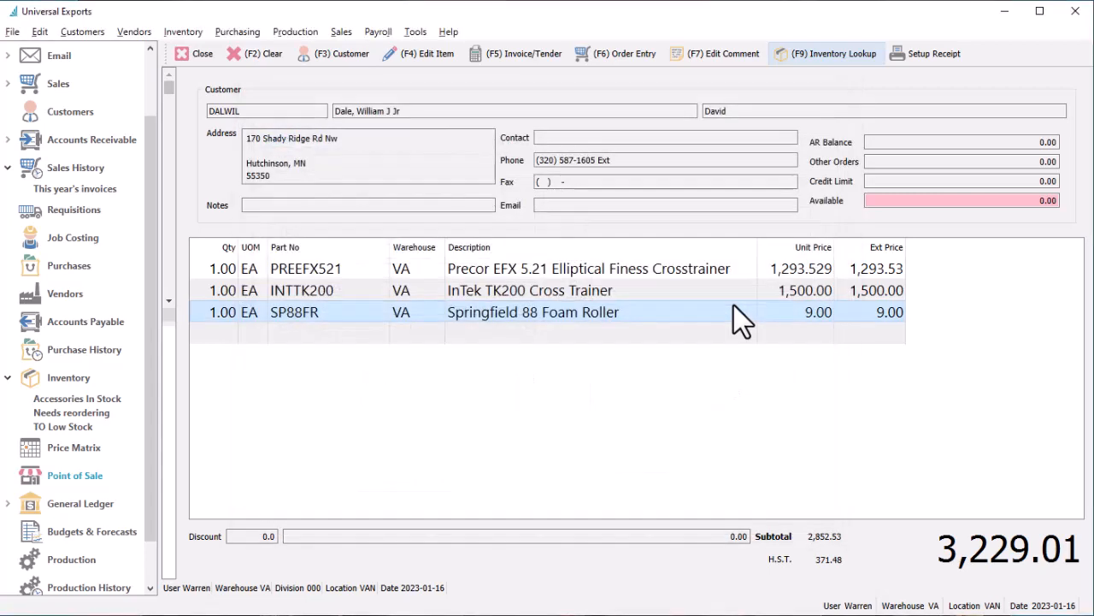
# - View the Springfield 88 Foam Roller line's item details and its comment editor, closing both without changes
pyautogui.press('F4')
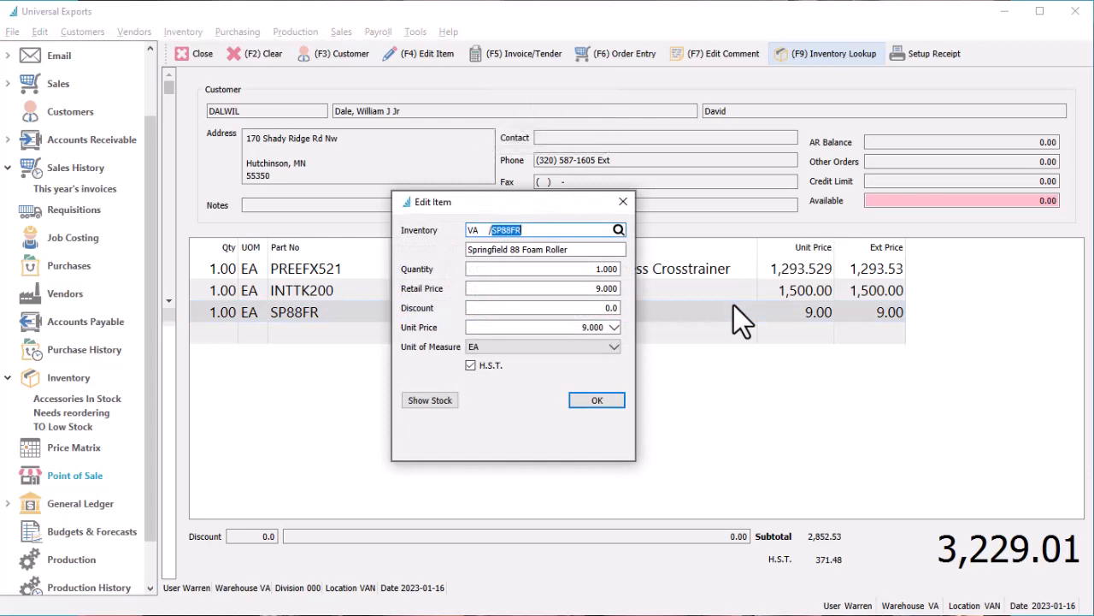
pyautogui.press('Return')
pyautogui.press('F7')
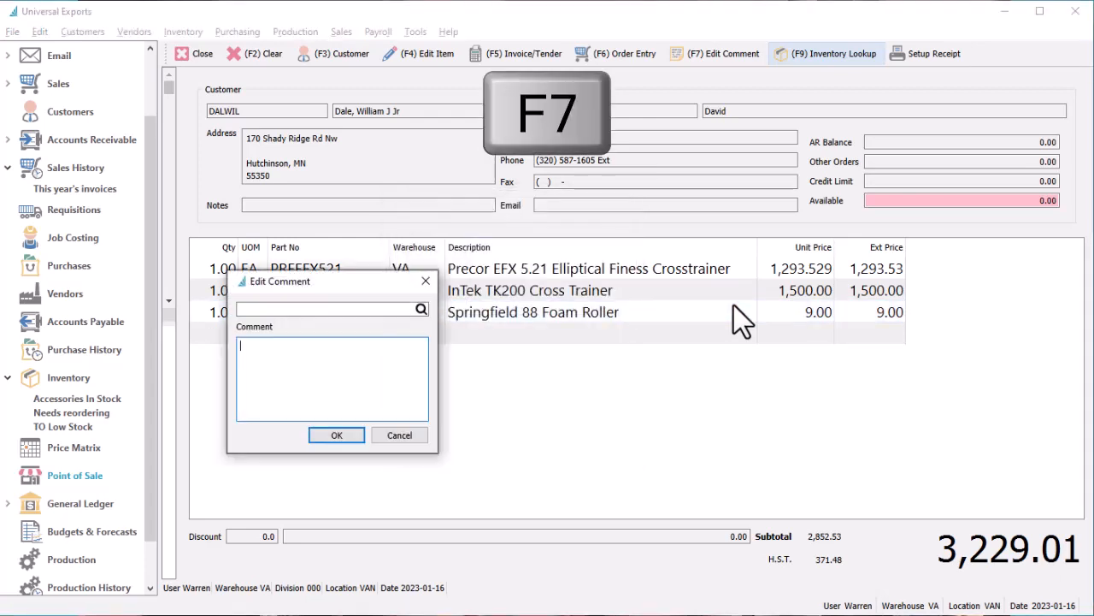
pyautogui.press('Escape')
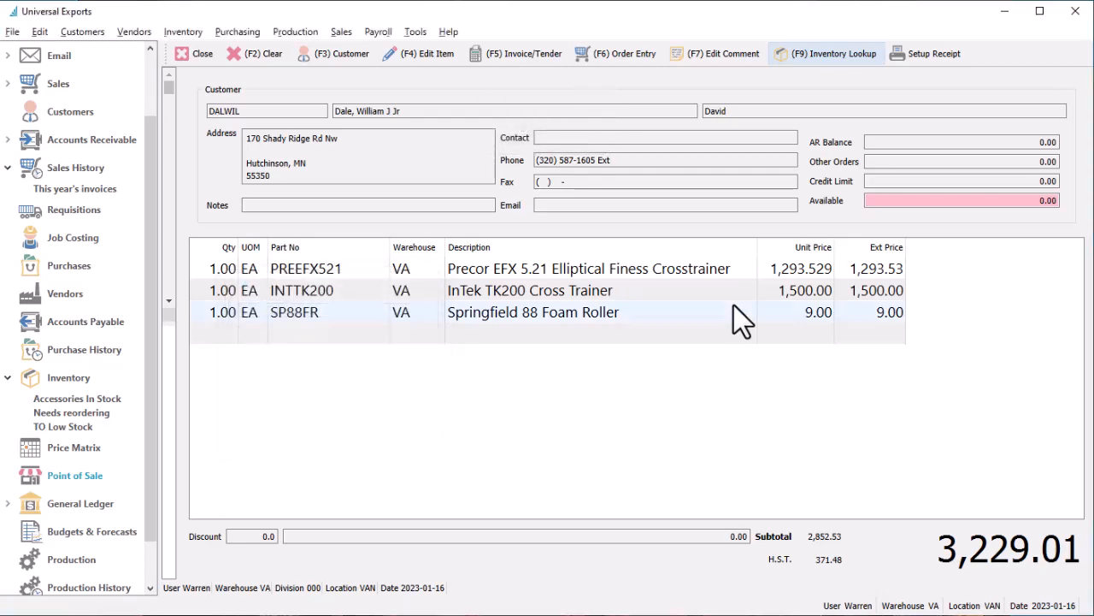
# - View the inventory lookup and close it without choosing a part, and request clearing the order in progress
pyautogui.press('F9')
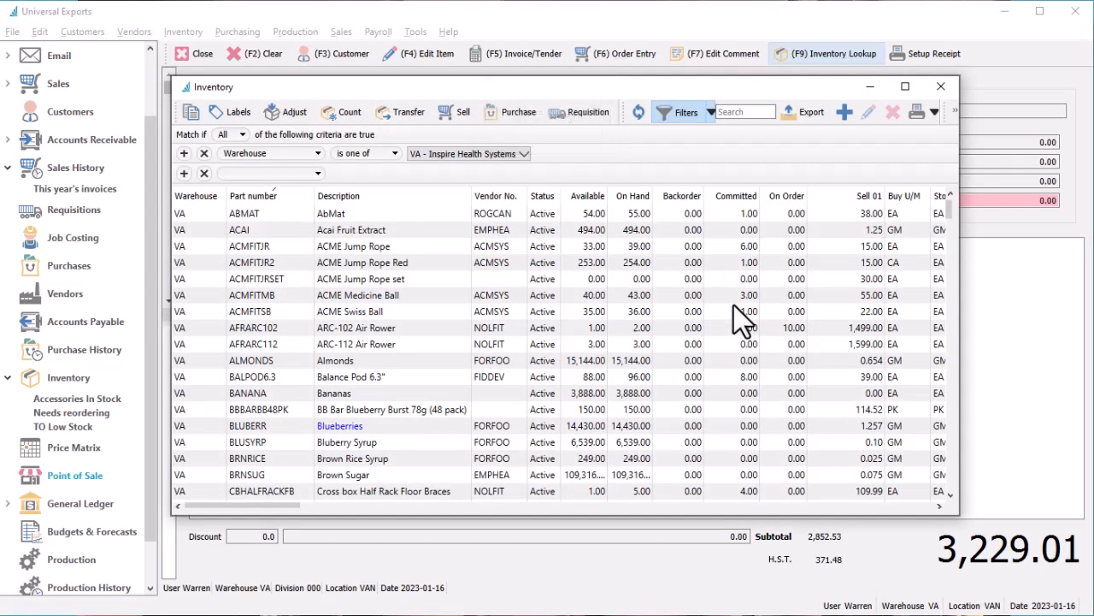
pyautogui.press('Escape')
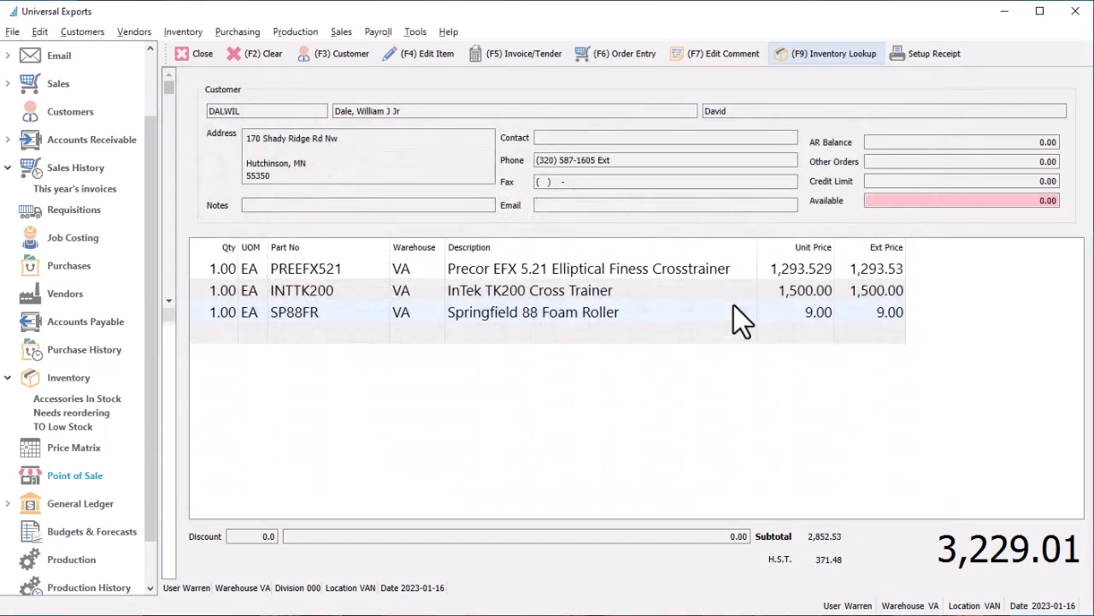
pyautogui.press('F2')
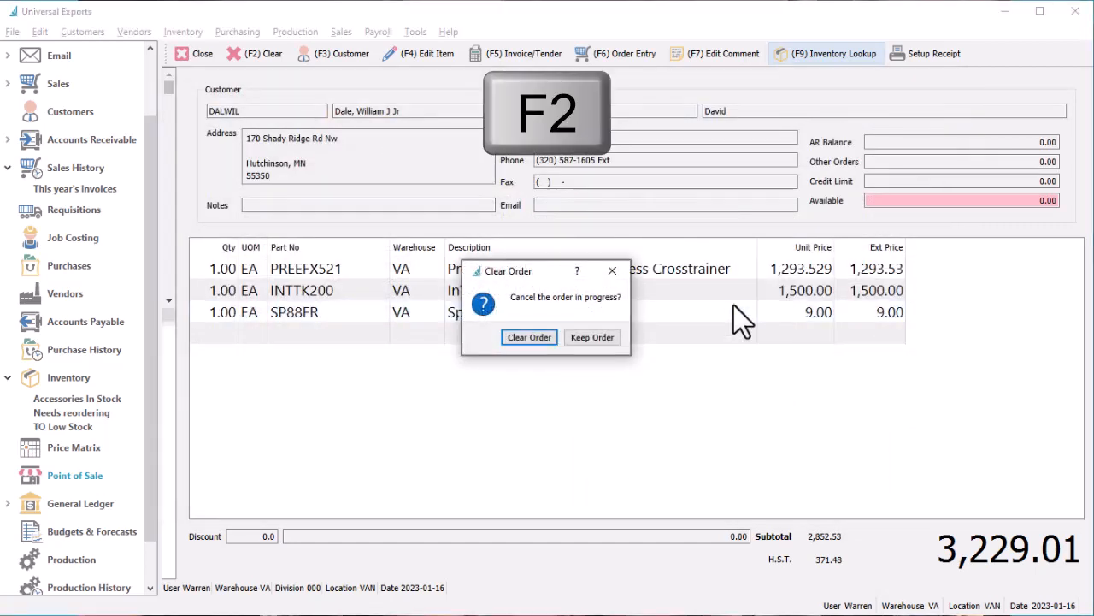